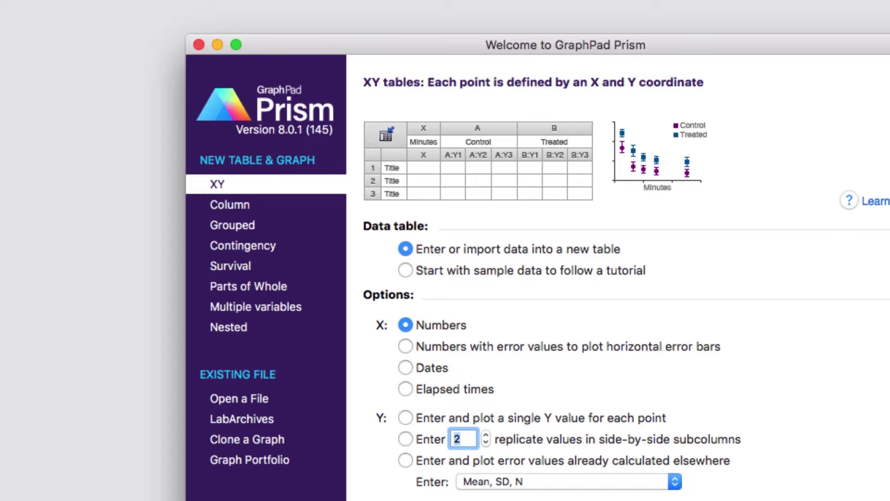
Step: Create a new project from the Ordinary one-way ANOVA column-table sample data
click(406, 270)
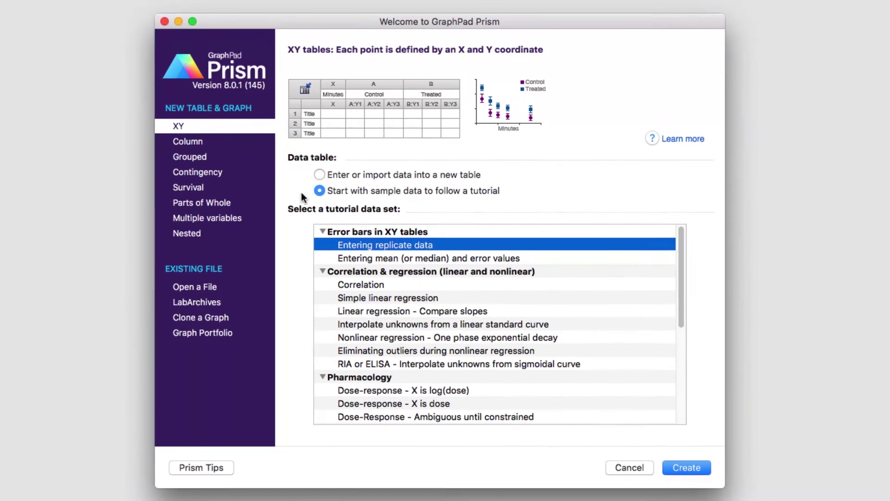
click(244, 143)
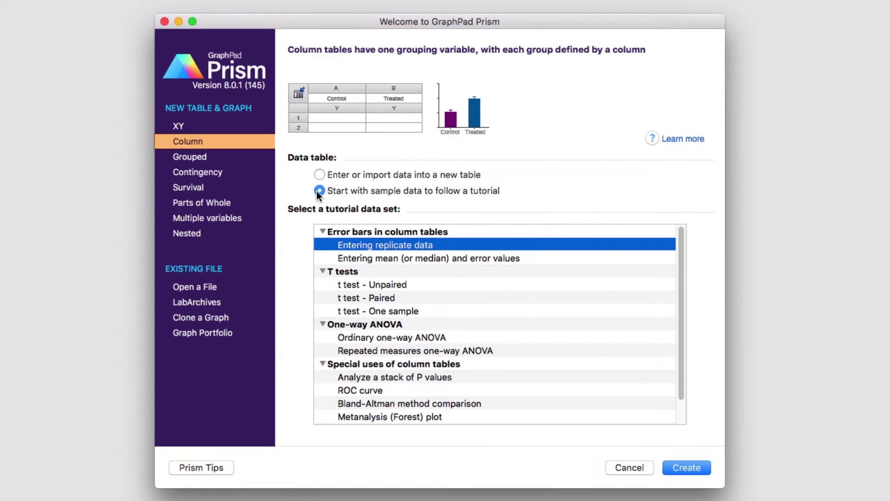
click(377, 338)
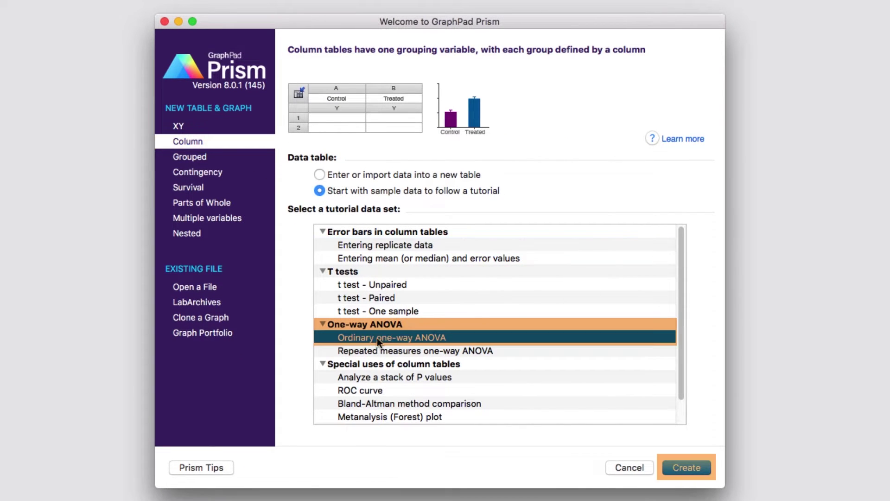
click(681, 469)
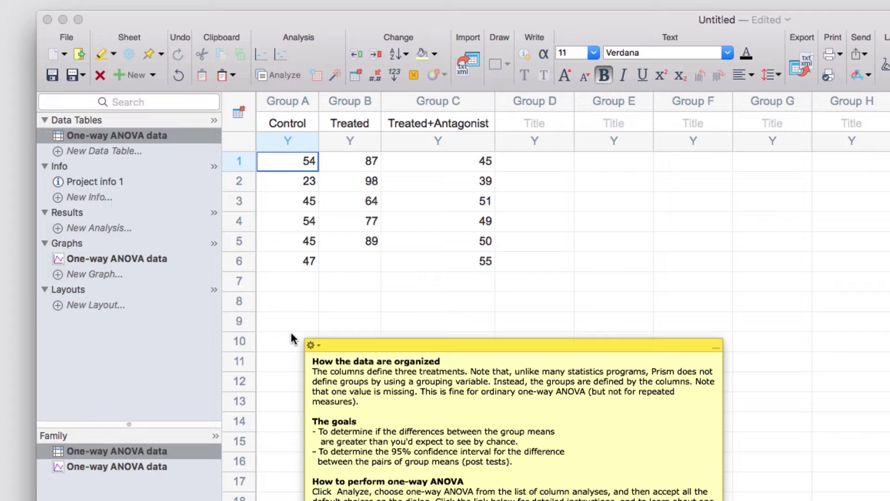
Step: Set up a one-way ANOVA on Control, Treated and Treated+Antagonist, comparing every column mean with every other
click(75, 267)
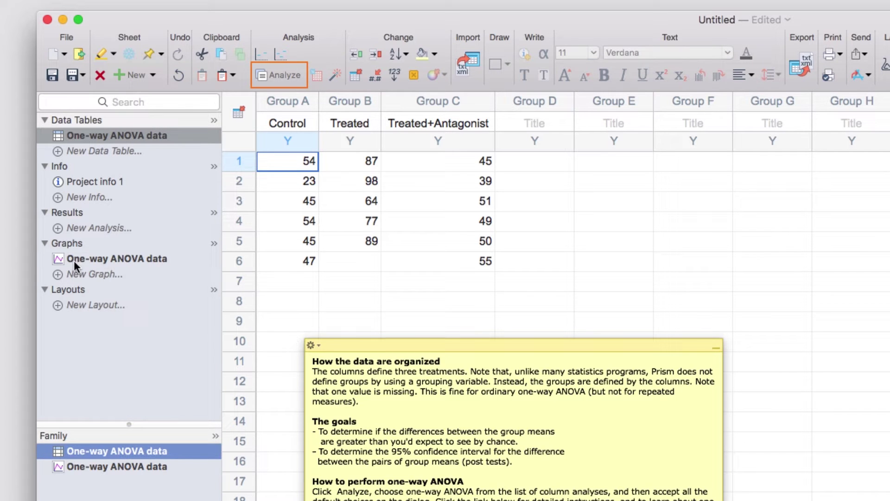
click(297, 78)
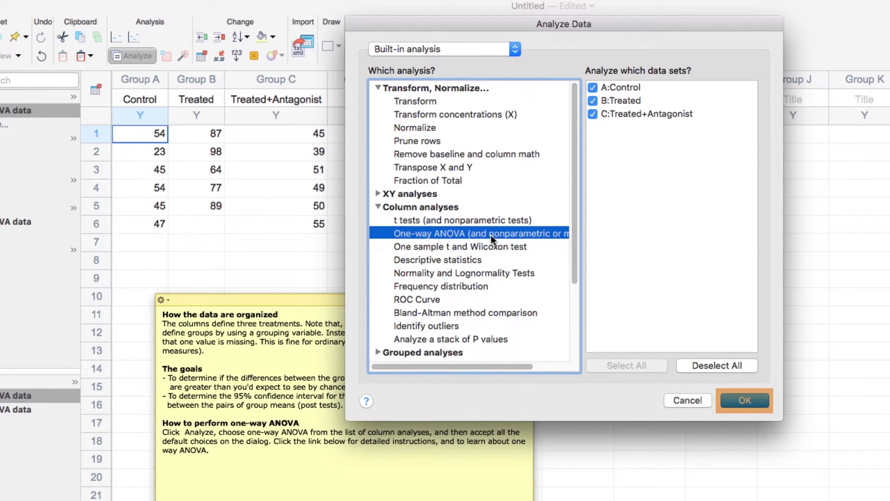
click(742, 399)
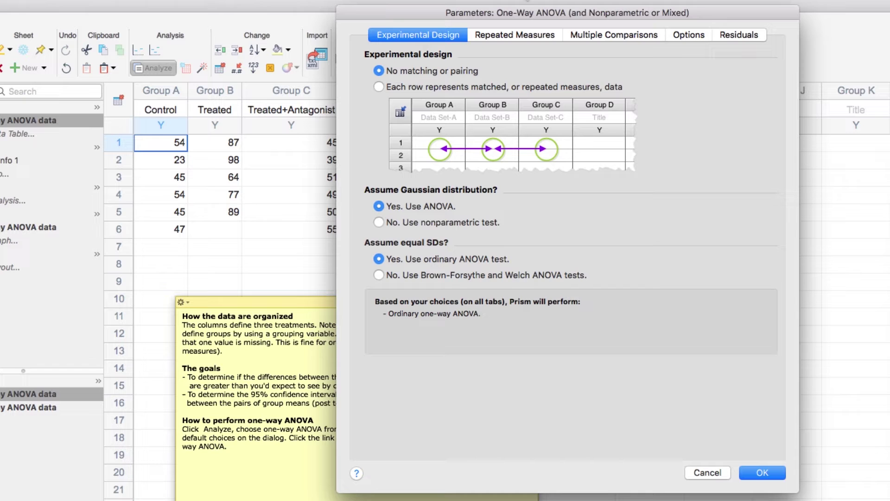
click(616, 39)
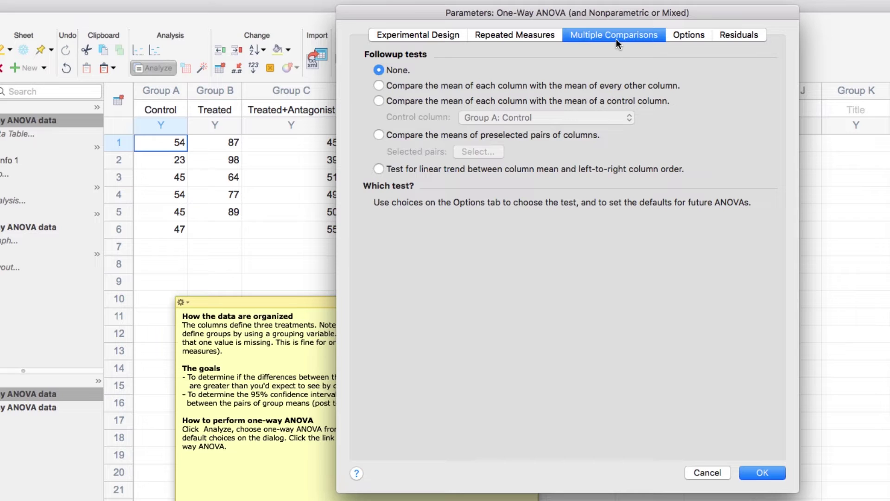
click(536, 84)
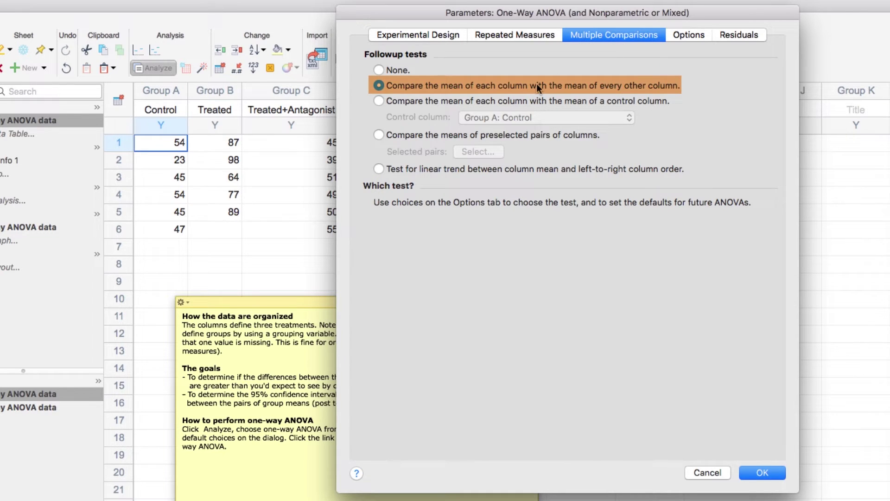
Step: Run the ANOVA and view the Tukey multiple comparisons results
click(750, 469)
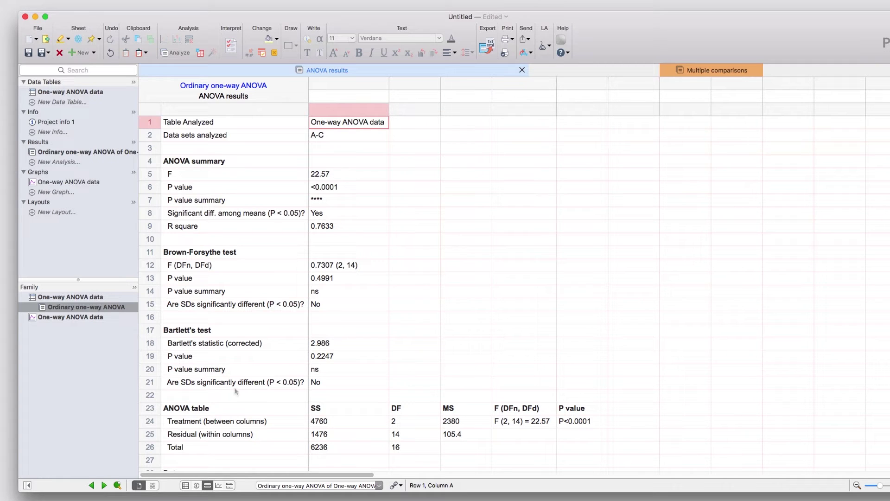
click(708, 71)
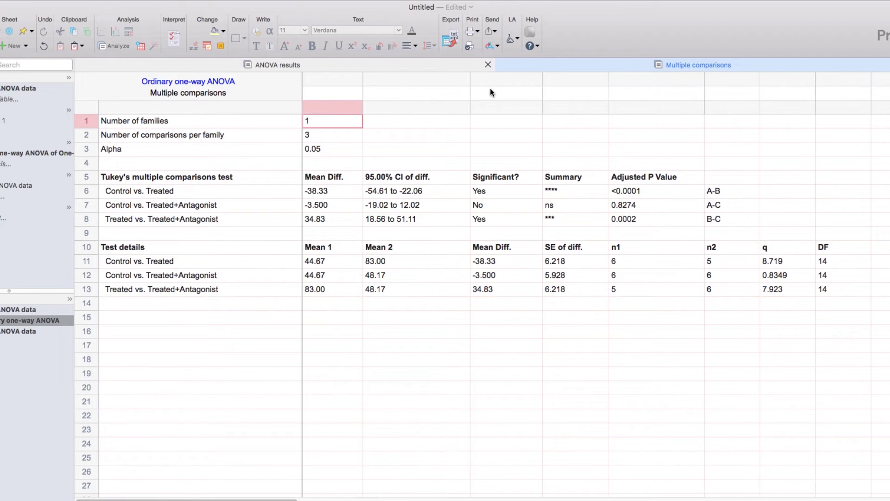
Step: Switch back to the ANOVA summary results showing F = 22.57, P < 0.0001
click(466, 65)
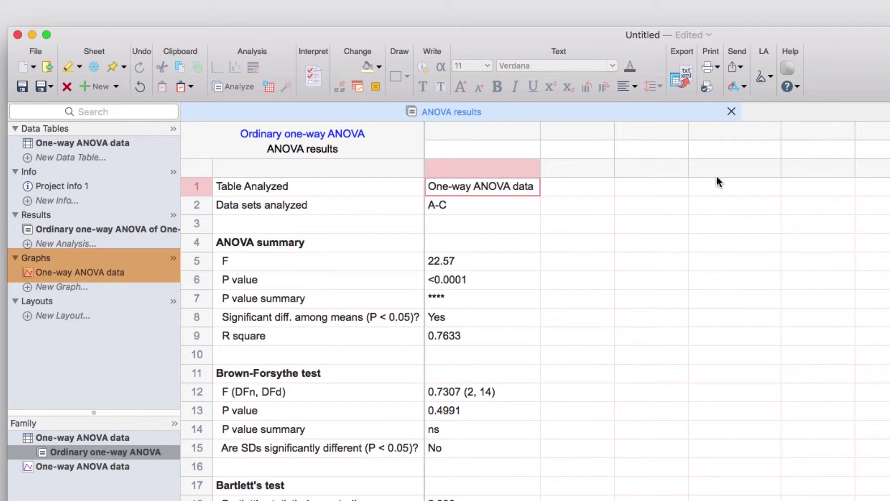
Step: Open the One-way ANOVA data graph and preview mean-with-error, box-and-whiskers and violin styles
click(101, 272)
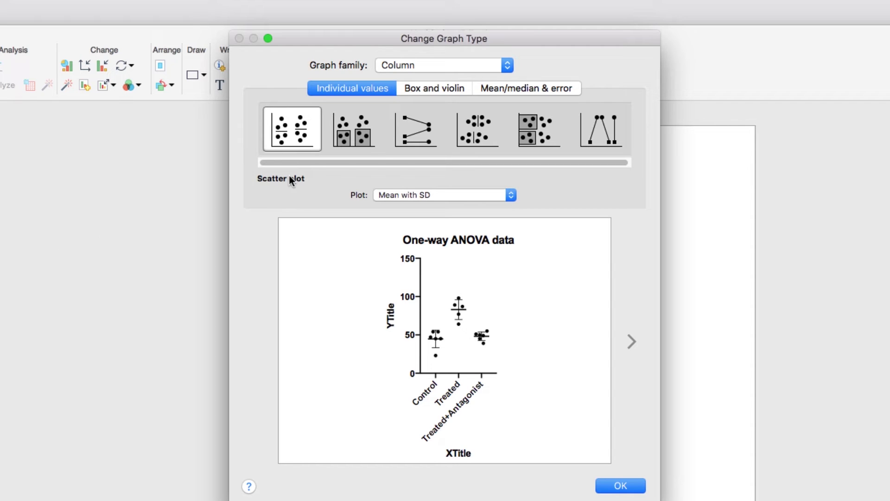
click(482, 89)
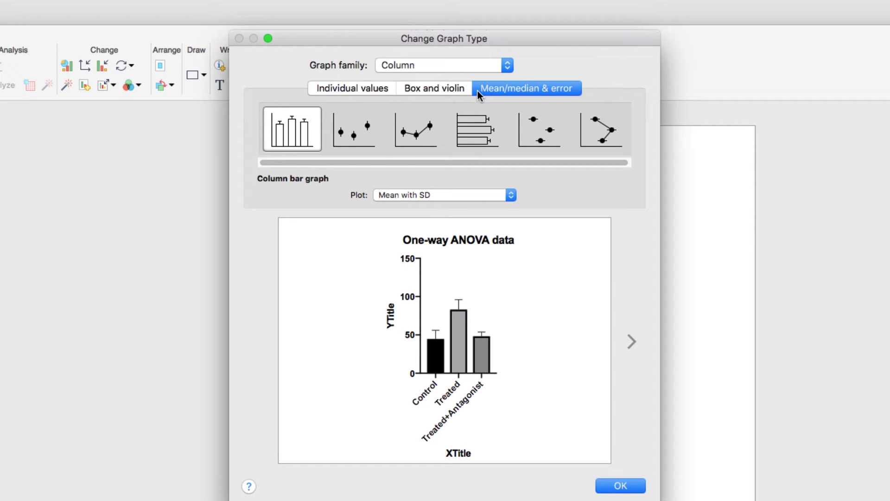
click(460, 88)
click(367, 132)
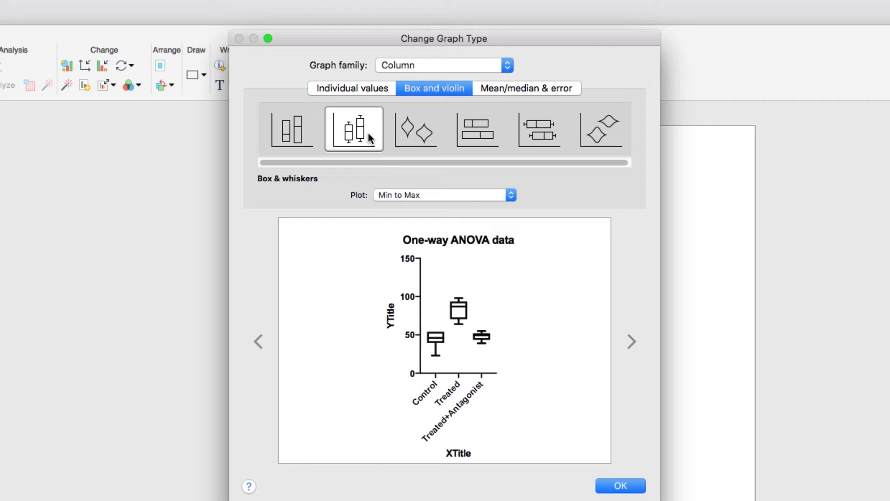
click(440, 135)
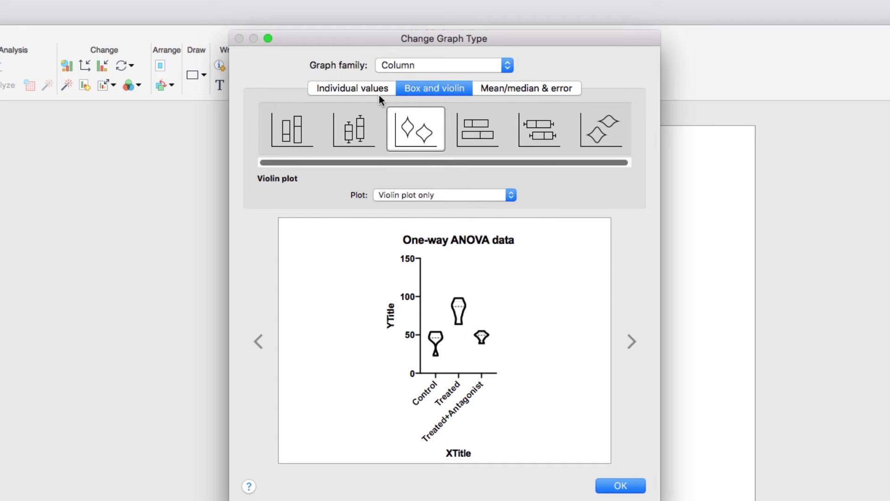
Step: Make the graph a scatter dot plot summarised as Mean with SD
click(374, 87)
click(511, 195)
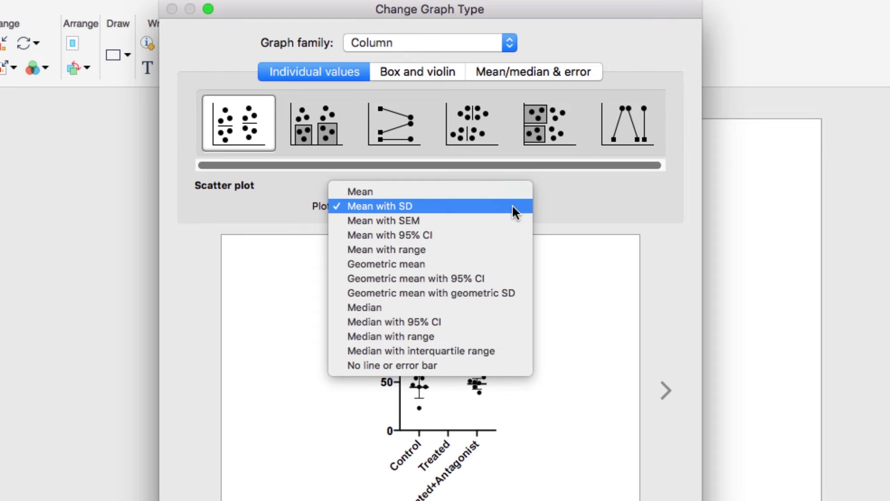
click(512, 206)
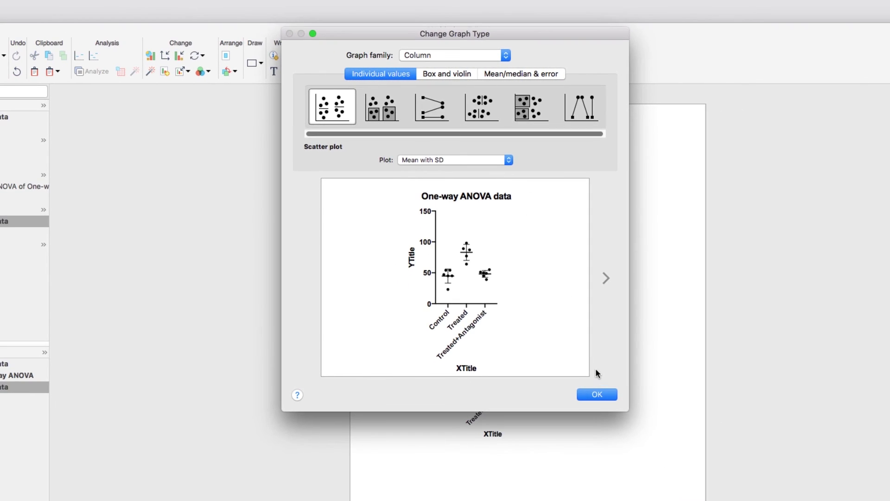
click(596, 395)
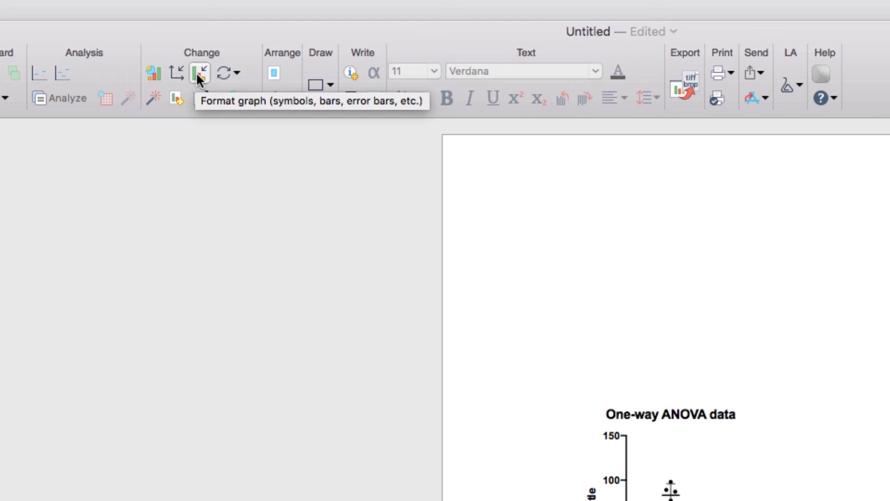
Step: Open the Format Graph dialog for the scatter dot plot
click(196, 73)
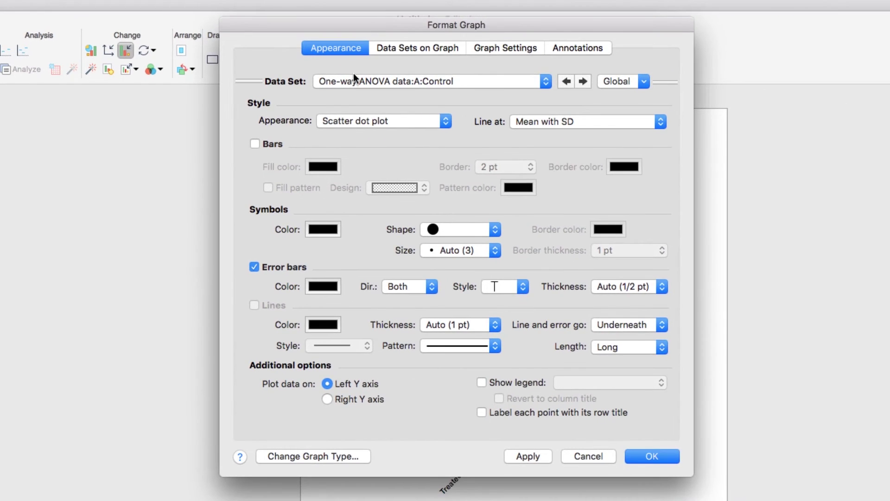
click(600, 98)
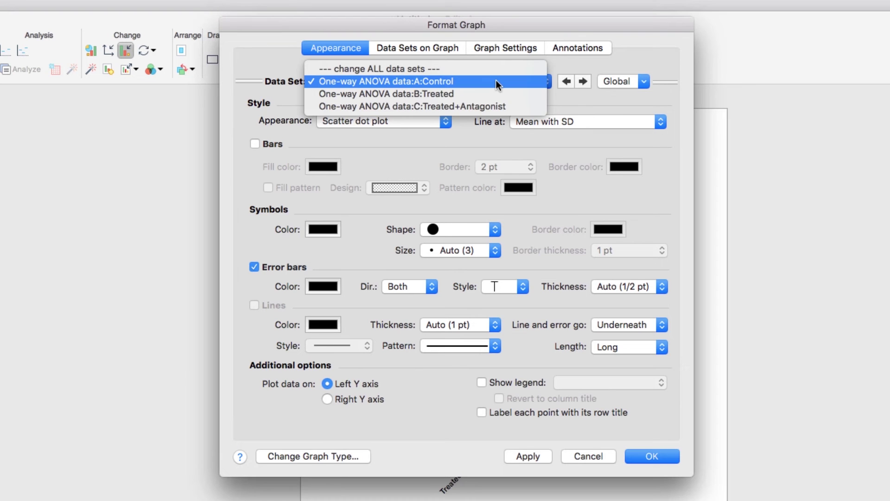
click(496, 82)
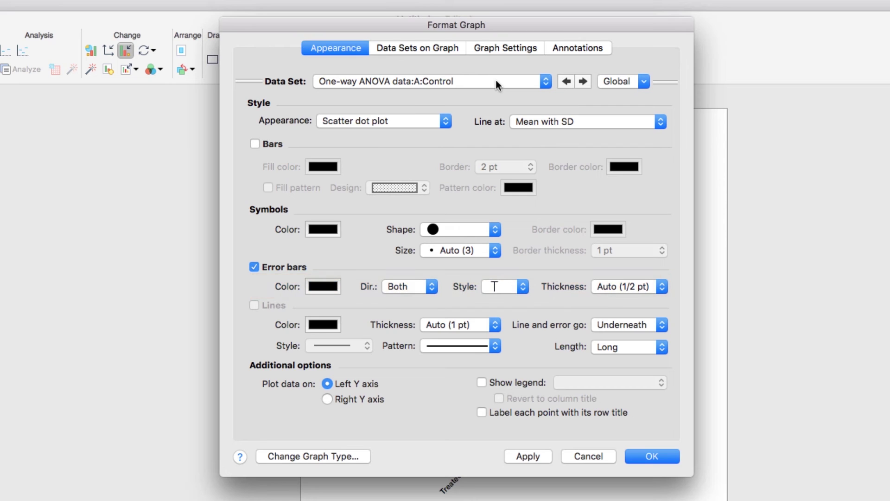
Step: Reorder the data sets on the graph to Treated+Antagonist, Treated, then Control
click(422, 46)
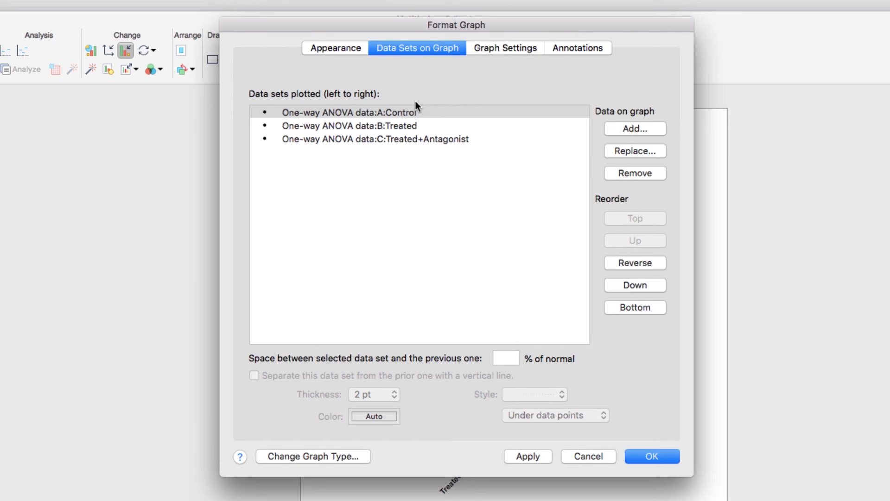
mouse_move(414, 111)
mouse_down()
mouse_move(416, 131)
mouse_move(425, 105)
mouse_up()
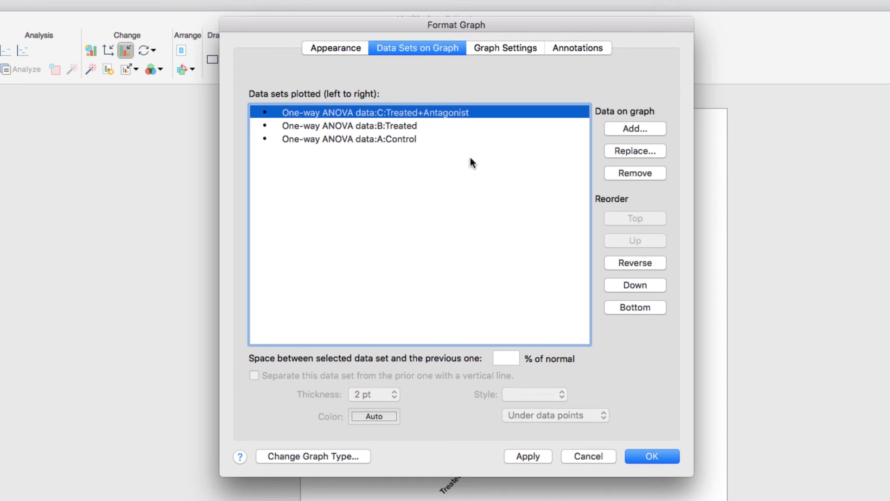
click(665, 460)
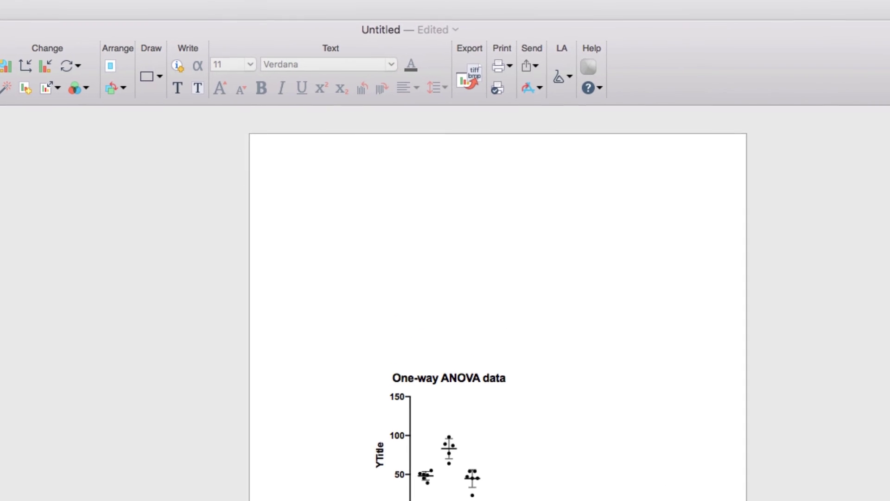
click(463, 80)
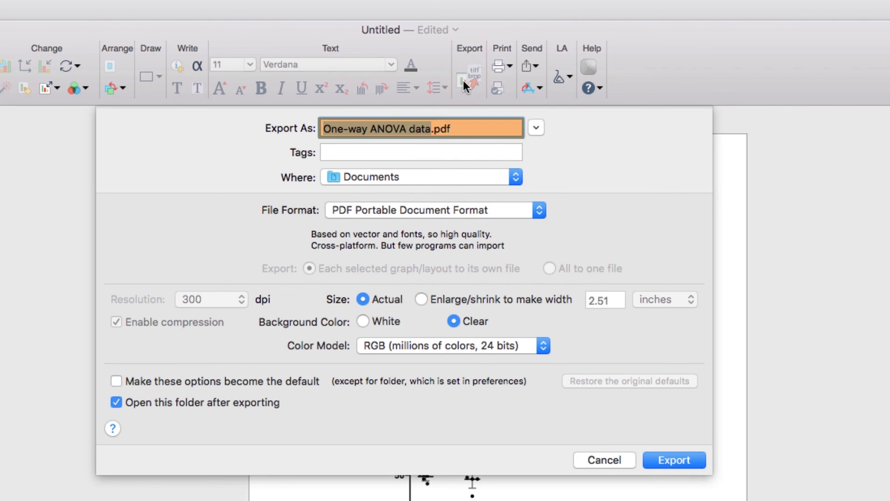
click(514, 211)
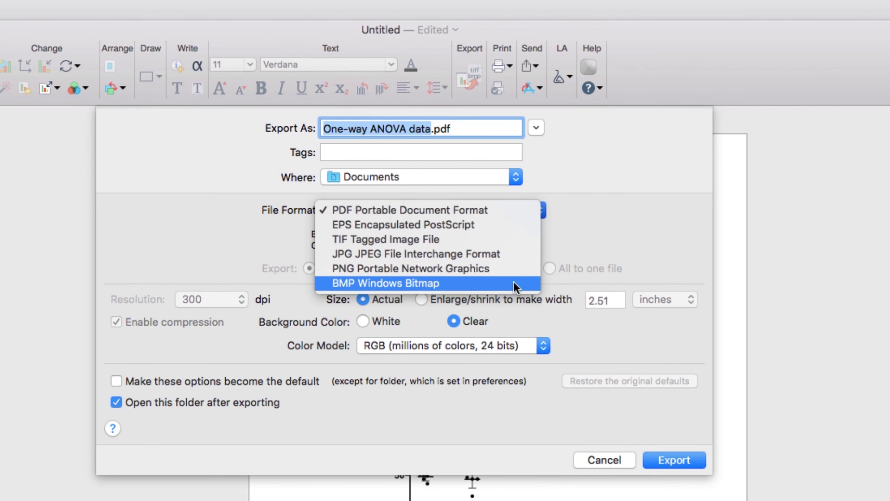
click(513, 241)
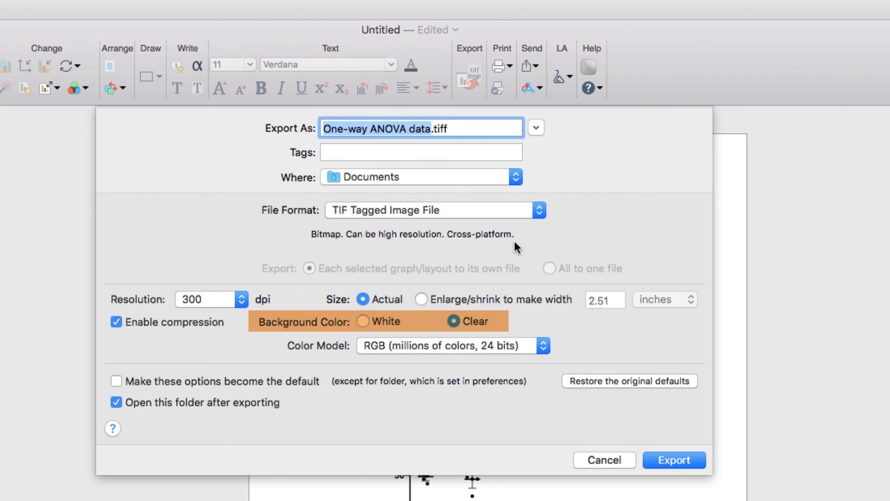
click(526, 345)
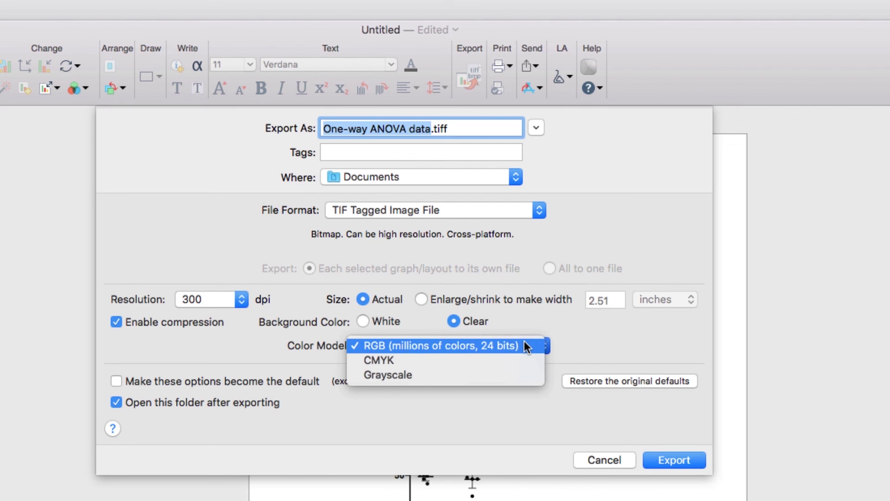
click(525, 344)
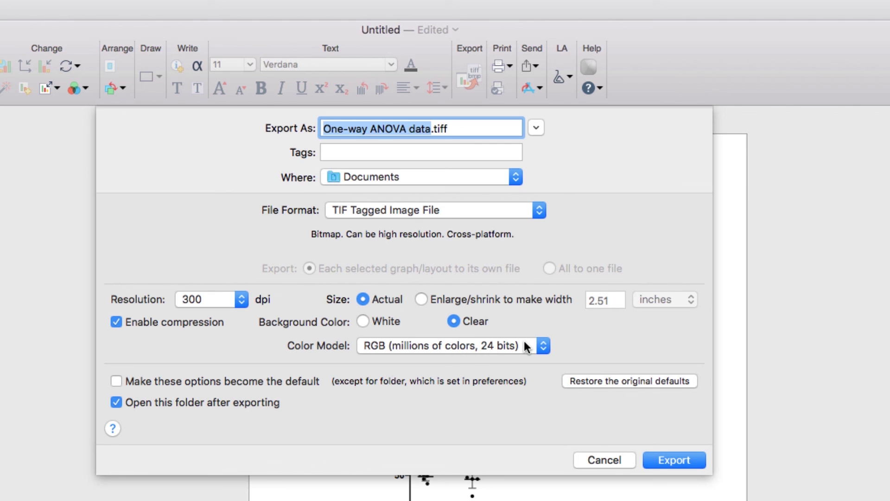
click(590, 459)
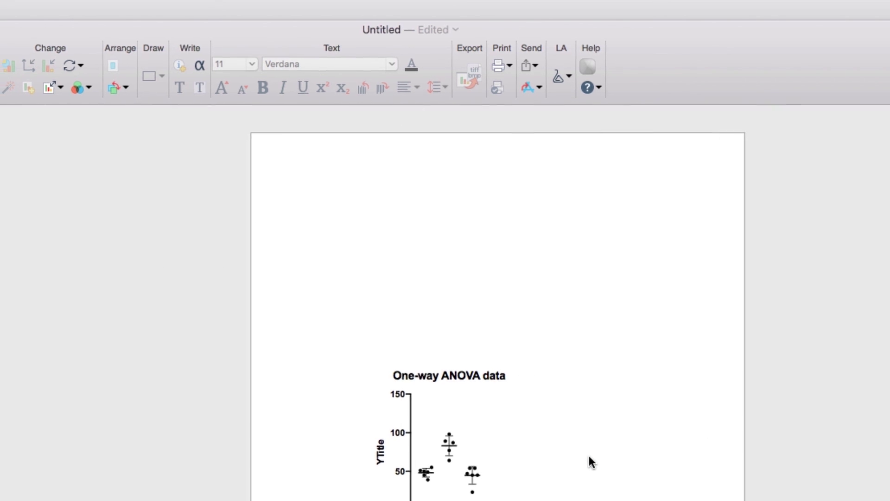